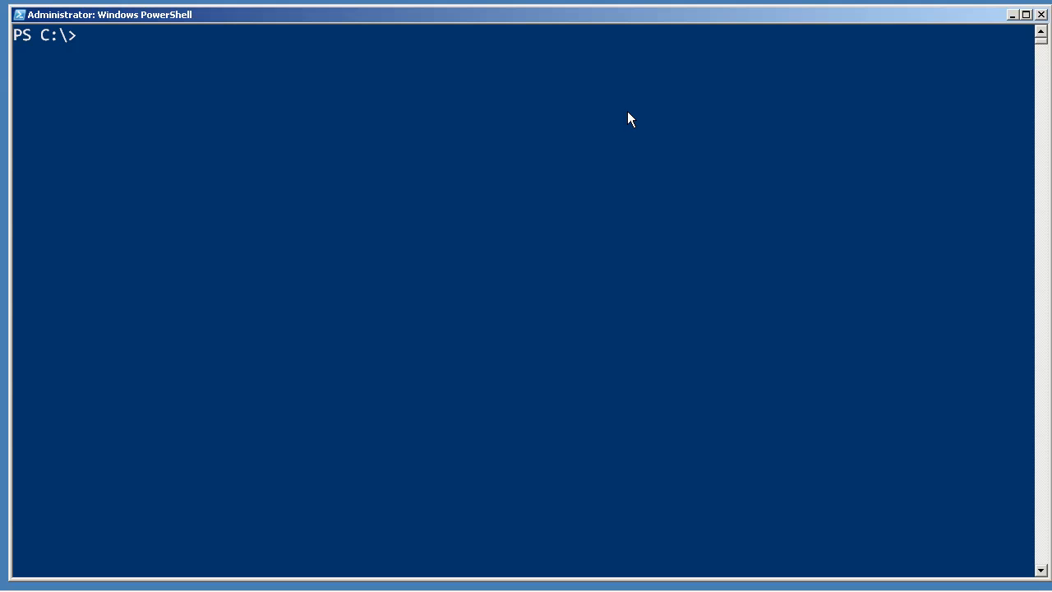
View the signature block at the end of types.ps1xml, then close Notepad.
click(1012, 14)
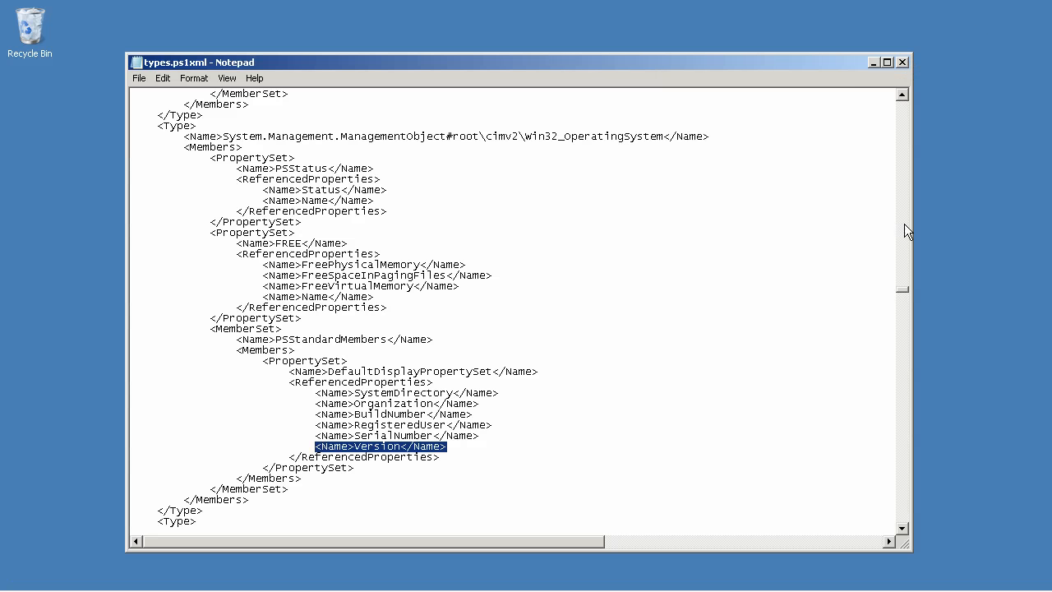
drag(906, 289, 905, 514)
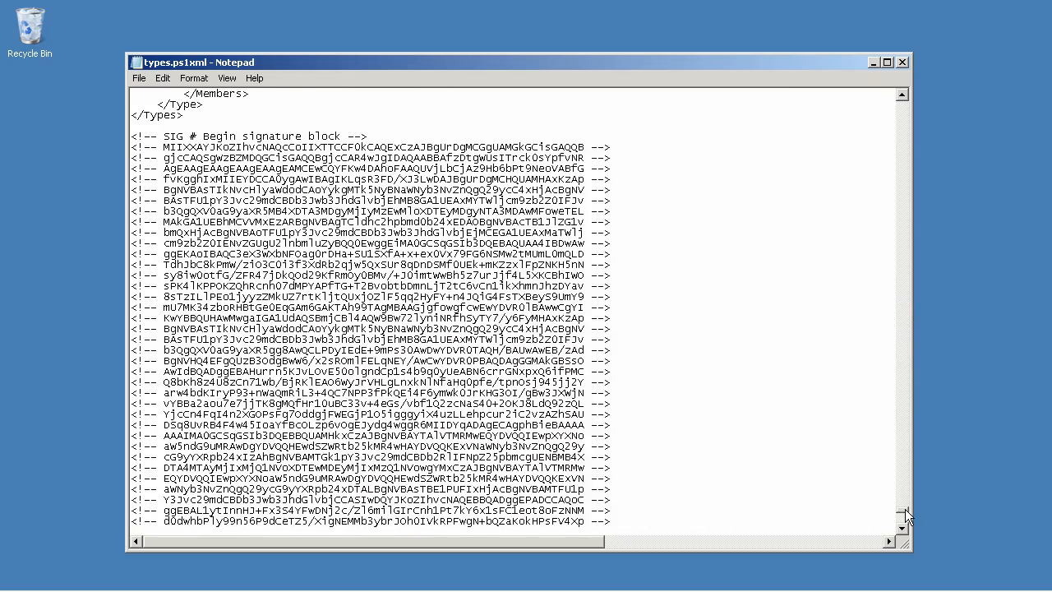
click(903, 63)
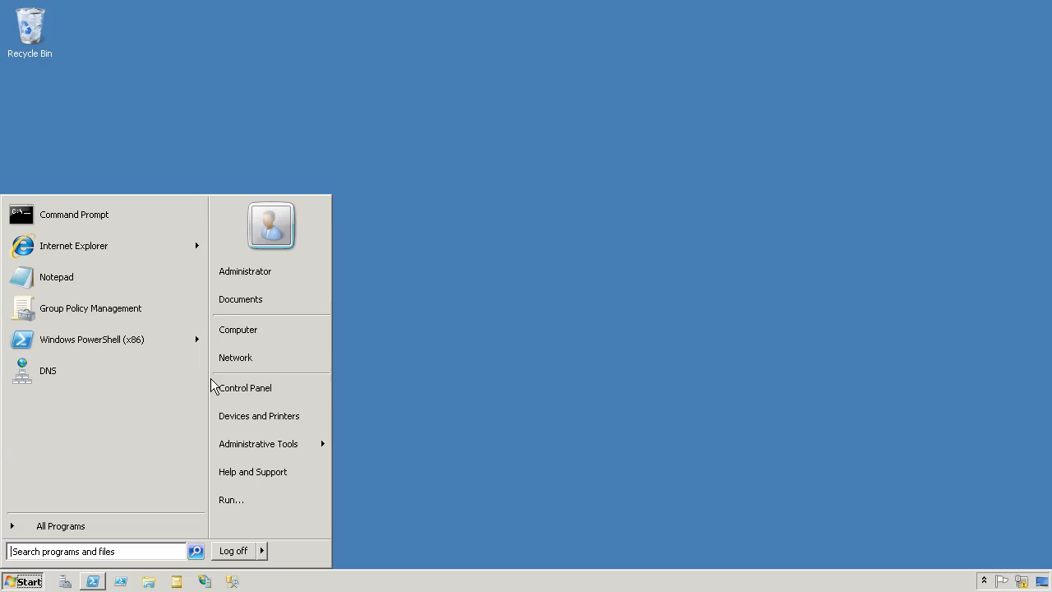
Show all Control Panel items as large icons and open Internet Options.
click(245, 388)
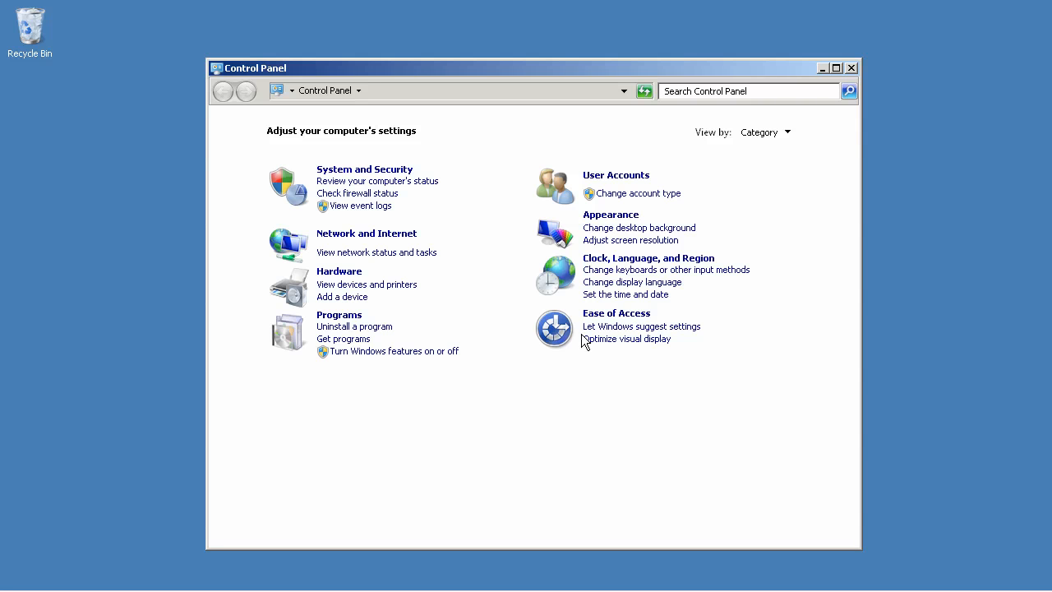
click(764, 137)
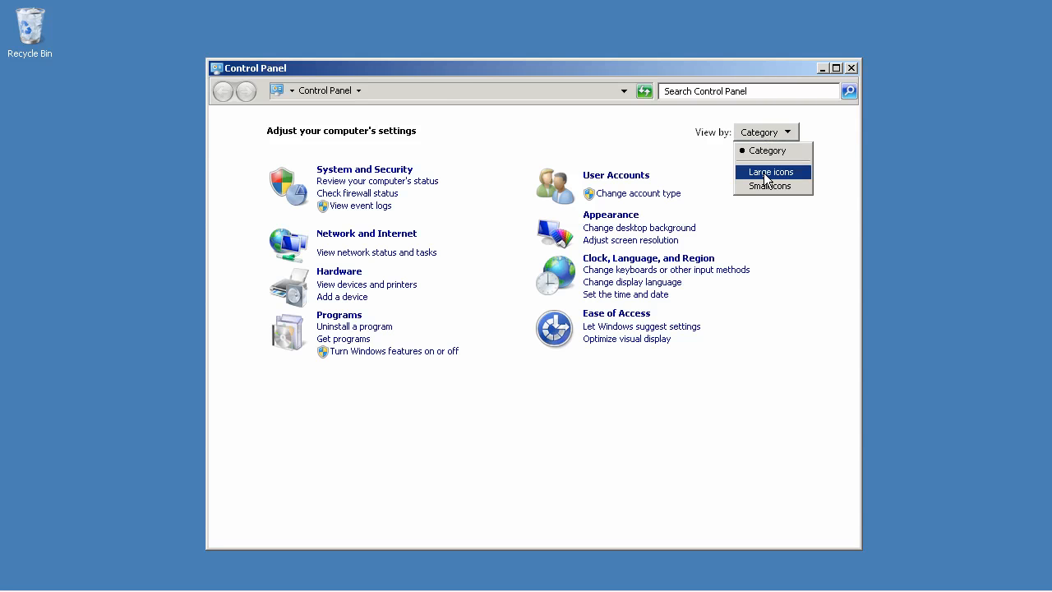
click(769, 171)
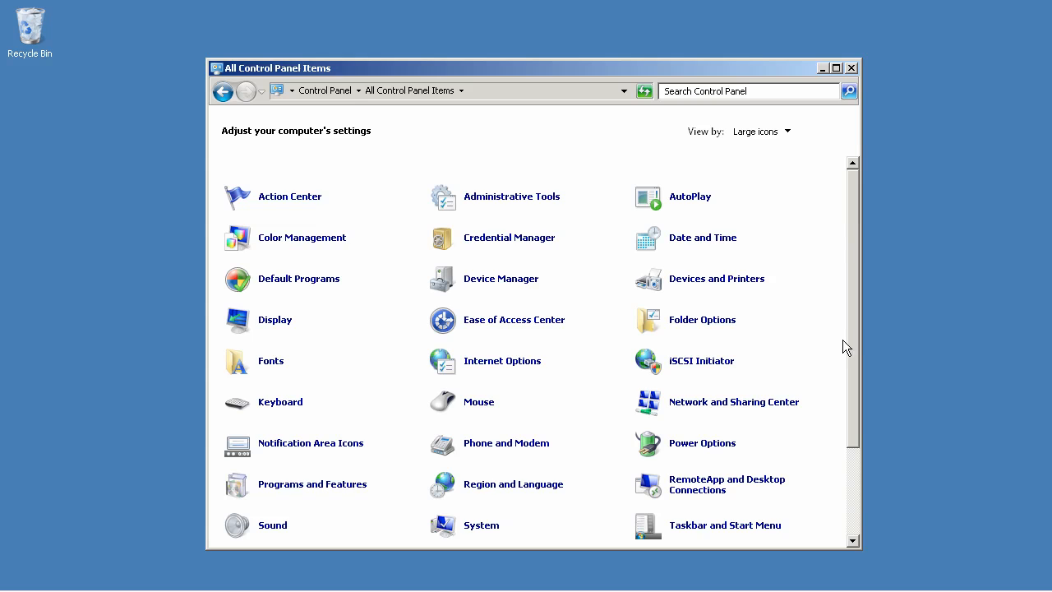
mouse_move(853, 339)
mouse_down()
mouse_move(853, 407)
mouse_move(852, 372)
mouse_up()
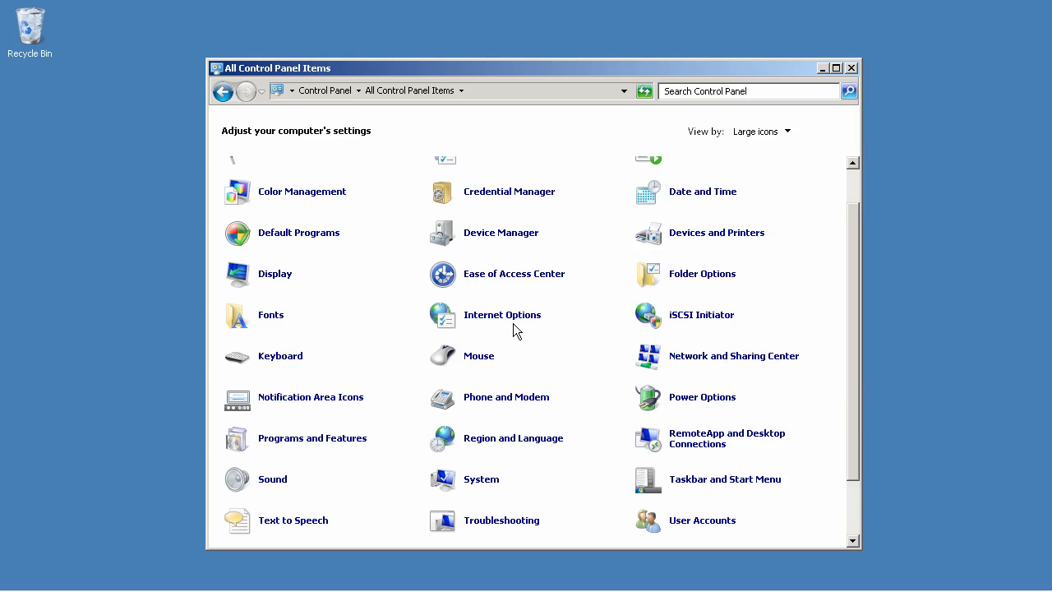
click(503, 315)
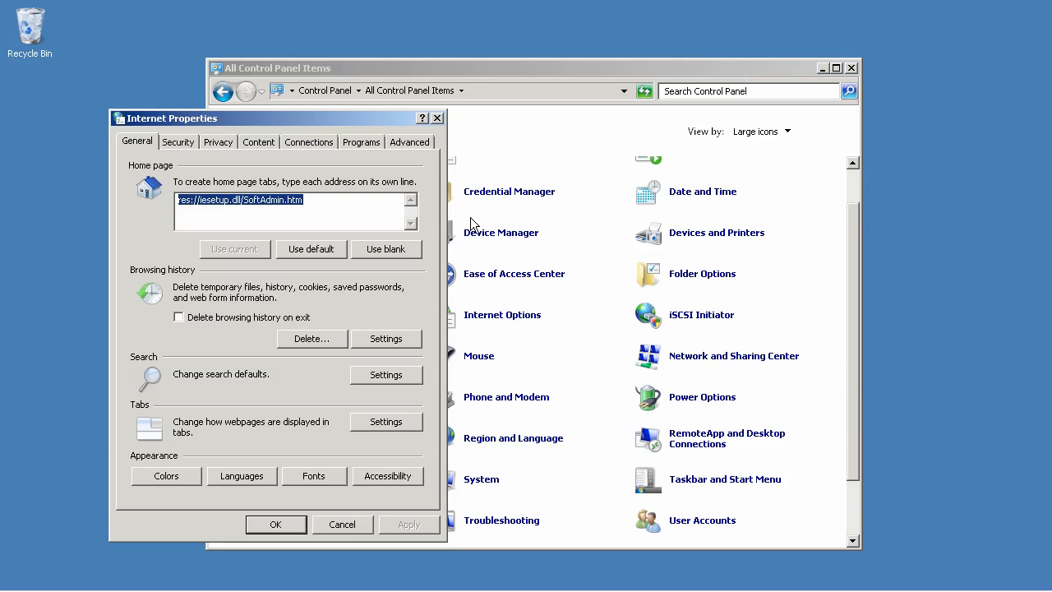
From the Content tab's Certificates manager, select GTE CyberTrust Global Root under Trusted Root Certification Authorities.
click(259, 142)
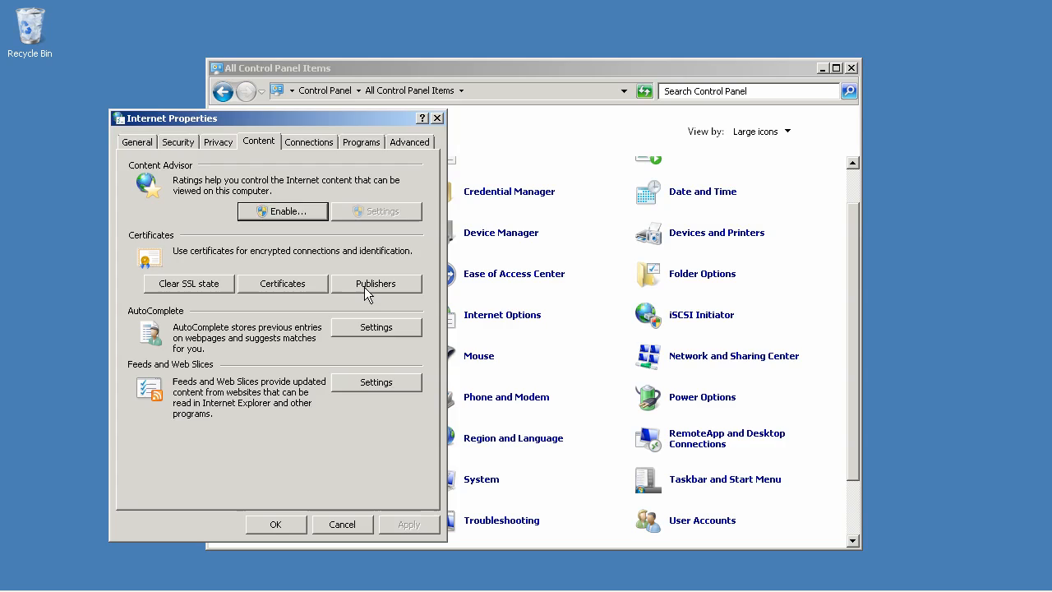
click(375, 284)
click(224, 186)
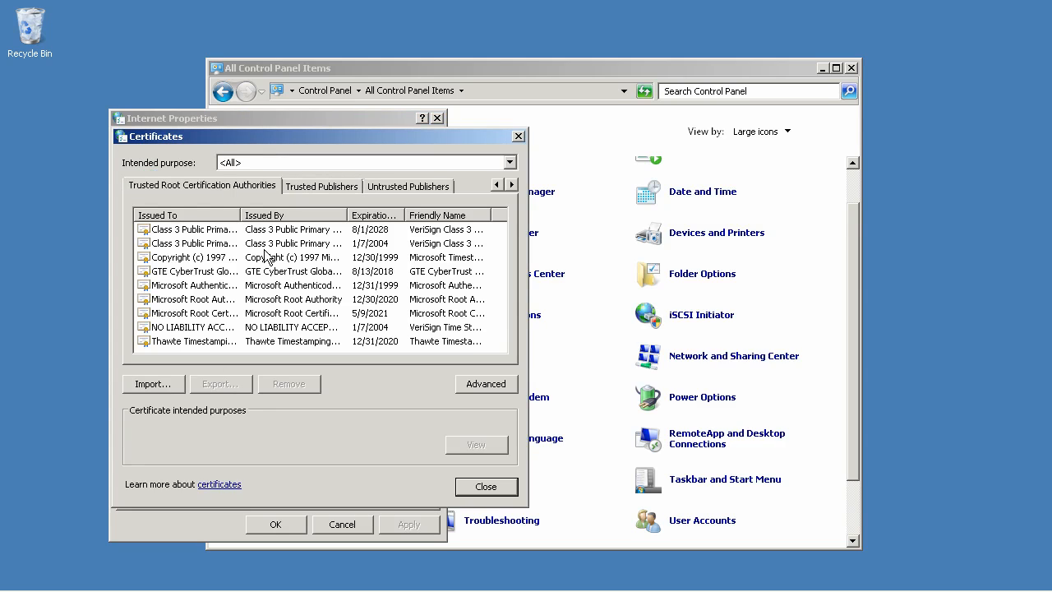
drag(241, 215, 277, 216)
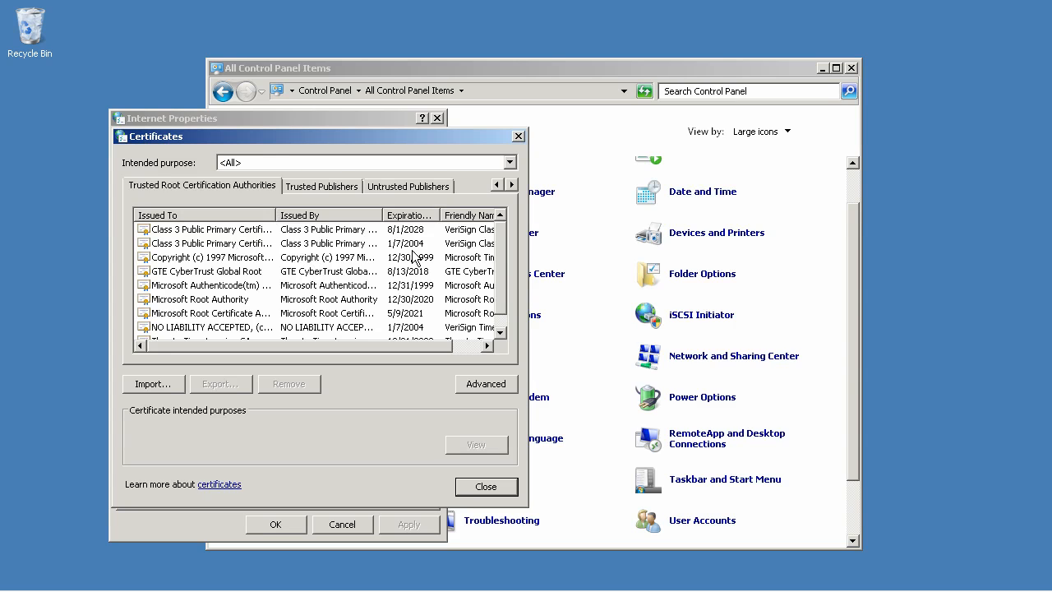
scroll(508, 262, down, 1)
scroll(508, 261, up, 1)
click(477, 239)
click(474, 273)
mouse_move(442, 352)
mouse_down()
mouse_move(475, 352)
mouse_move(411, 351)
mouse_up()
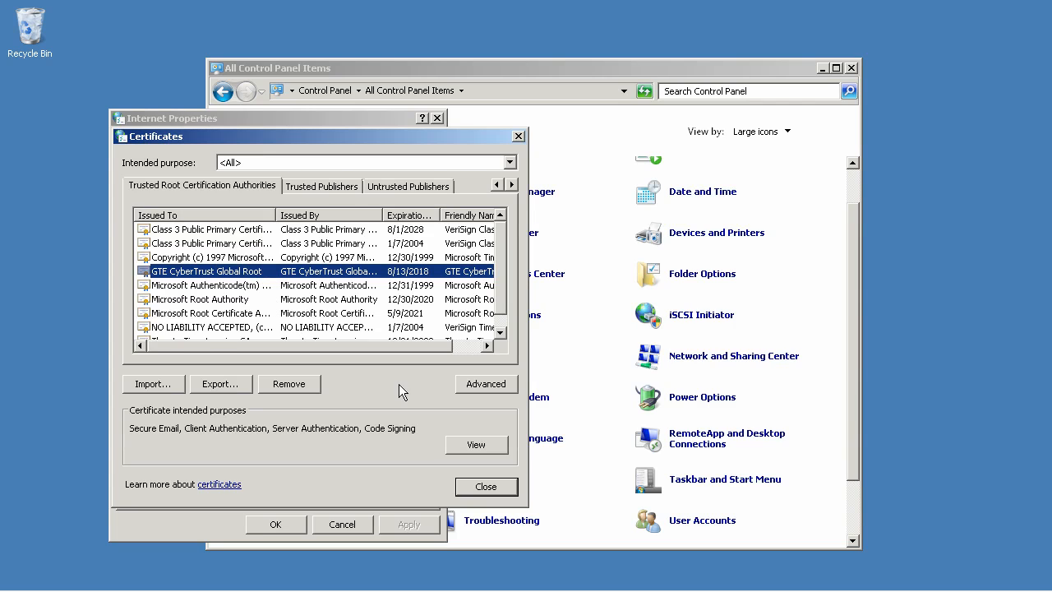
Close the certificate manager, Internet Properties and Control Panel, returning to the desktop.
click(485, 485)
click(342, 525)
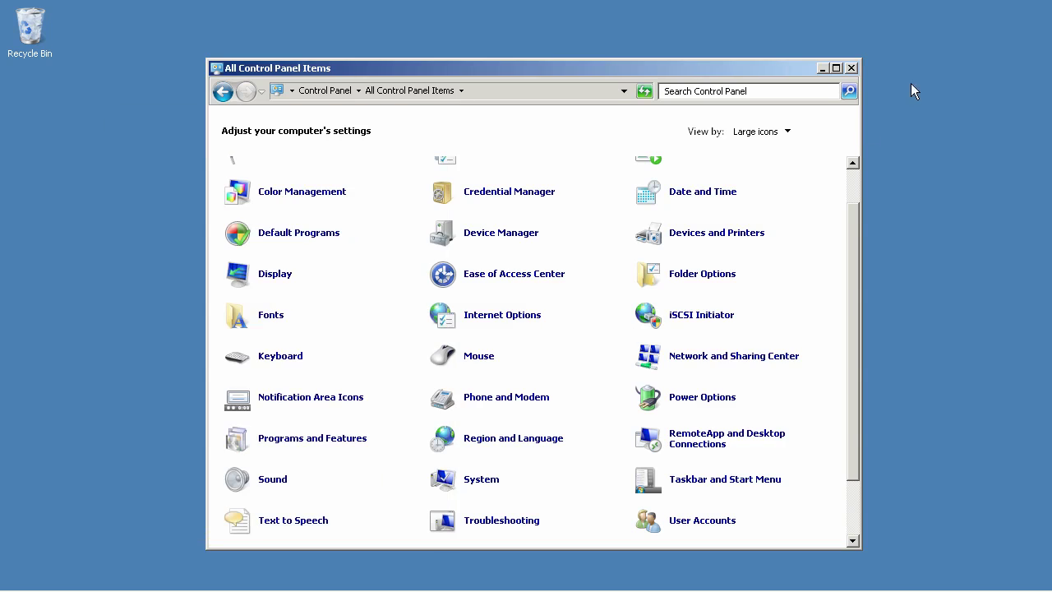
click(850, 68)
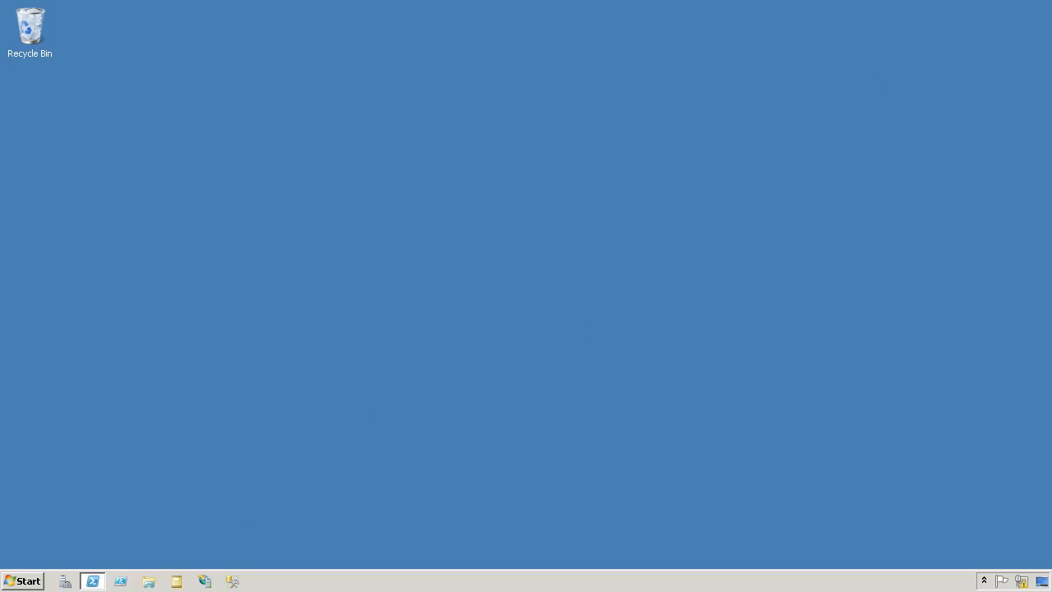
Enter the cert: drive, move into CurrentUser and list its certificate stores.
click(177, 582)
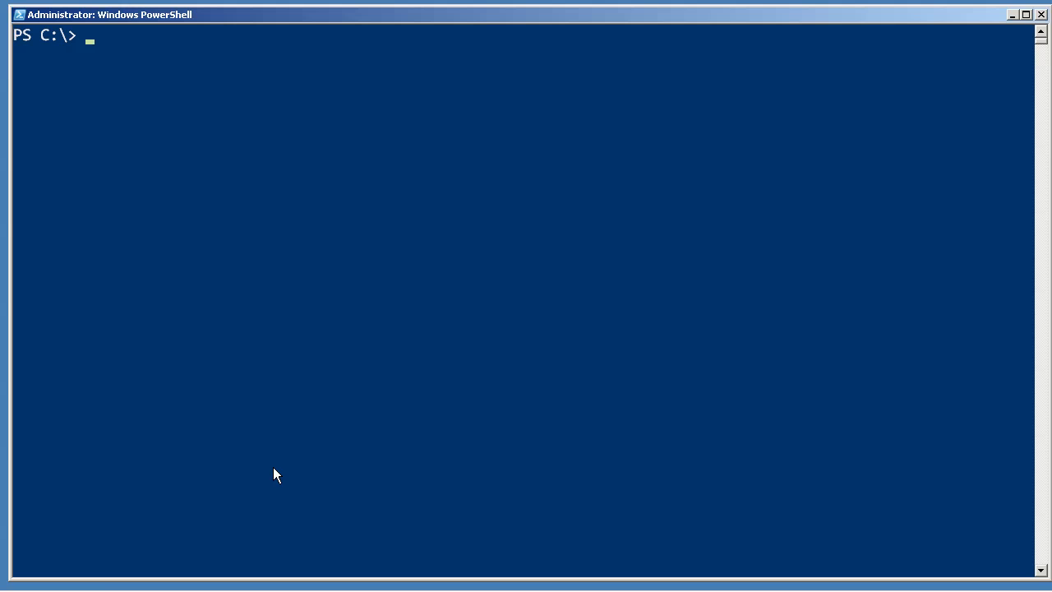
text(cd )
text(cert:)
key(Return)
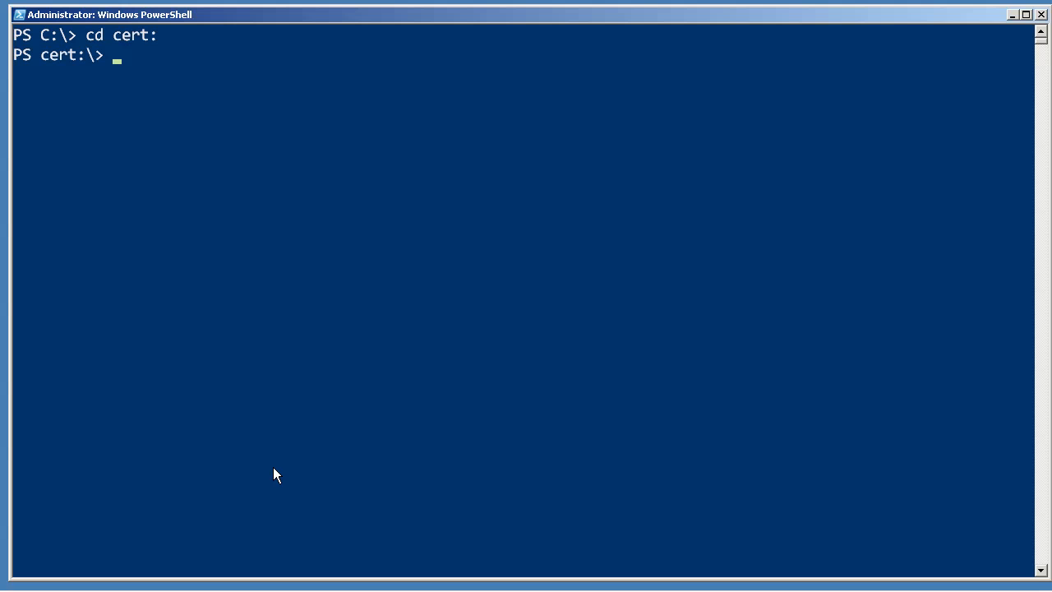
text(dir)
key(Return)
text(cd )
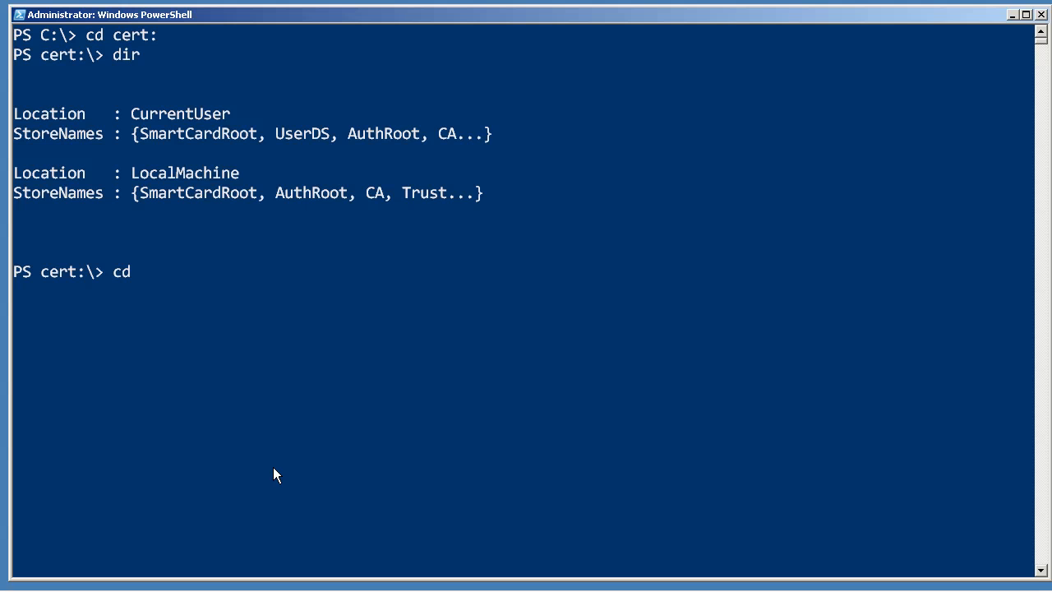
text(currentuser)
key(Return)
text(cd)
key(Return)
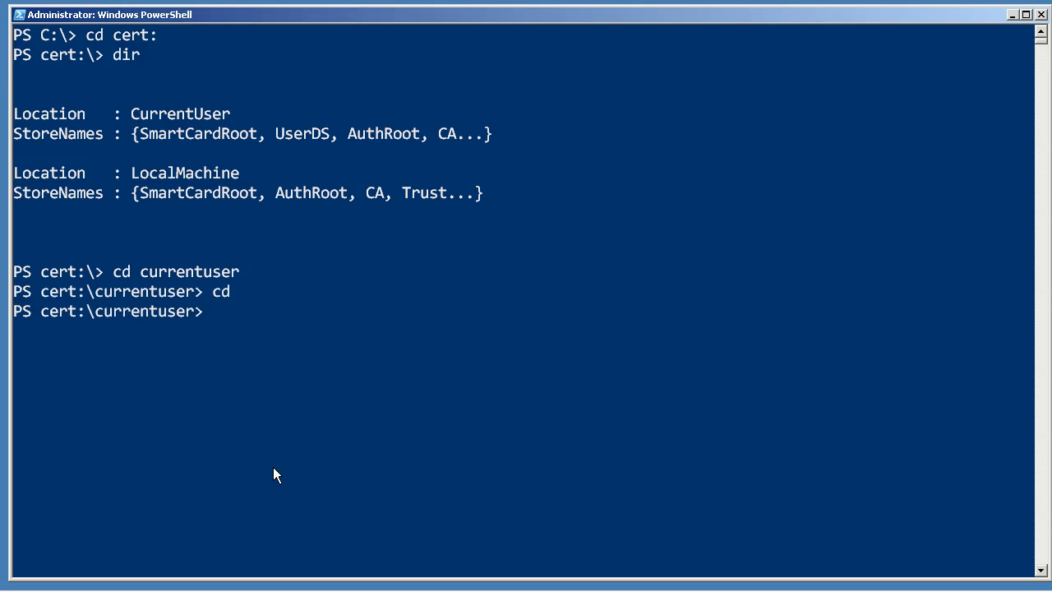
text(dir)
key(Return)
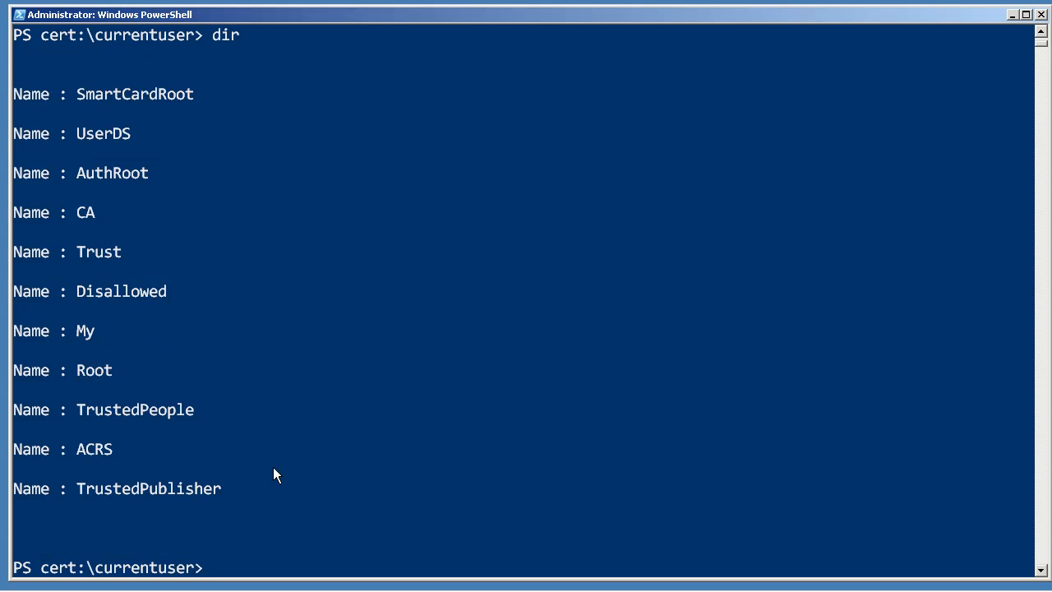
text(cd m)
text(y)
List the EFS certificate in the My store, briefly marking its subject text.
key(Return)
text(dir)
key(Return)
key(Return)
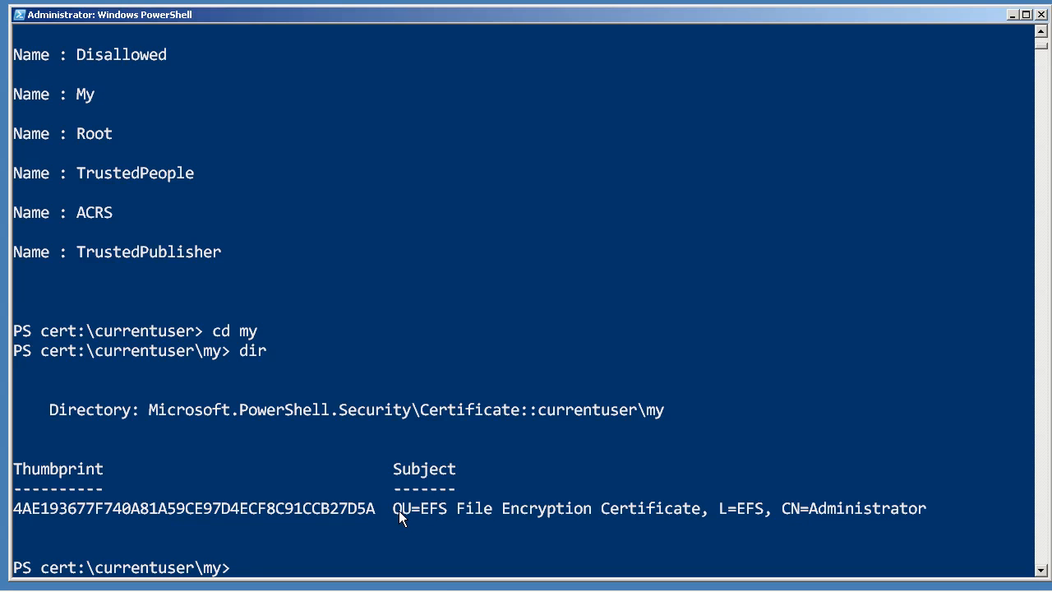
click(695, 510)
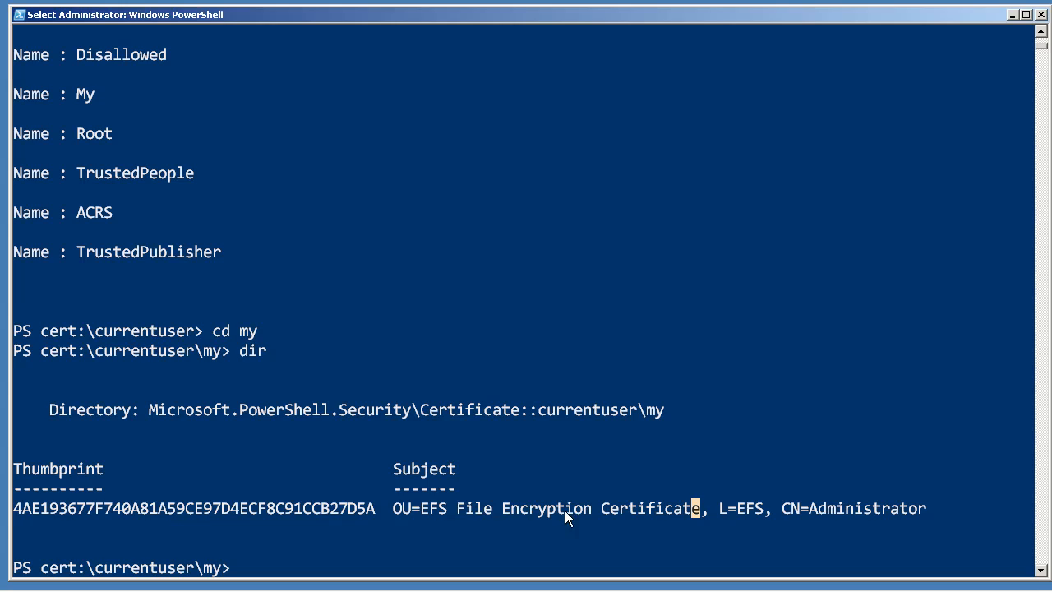
key(Escape)
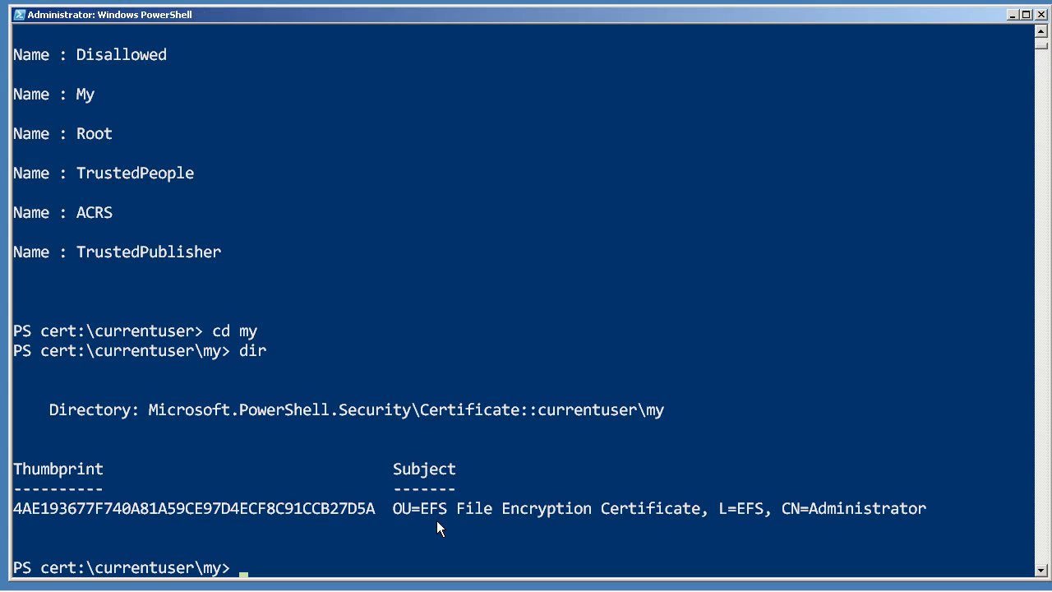
text(cd c:)
Back on C:, show help for Set-AuthenticodeSignature, mark its syntax parameters, then leave the pager.
key(Return)
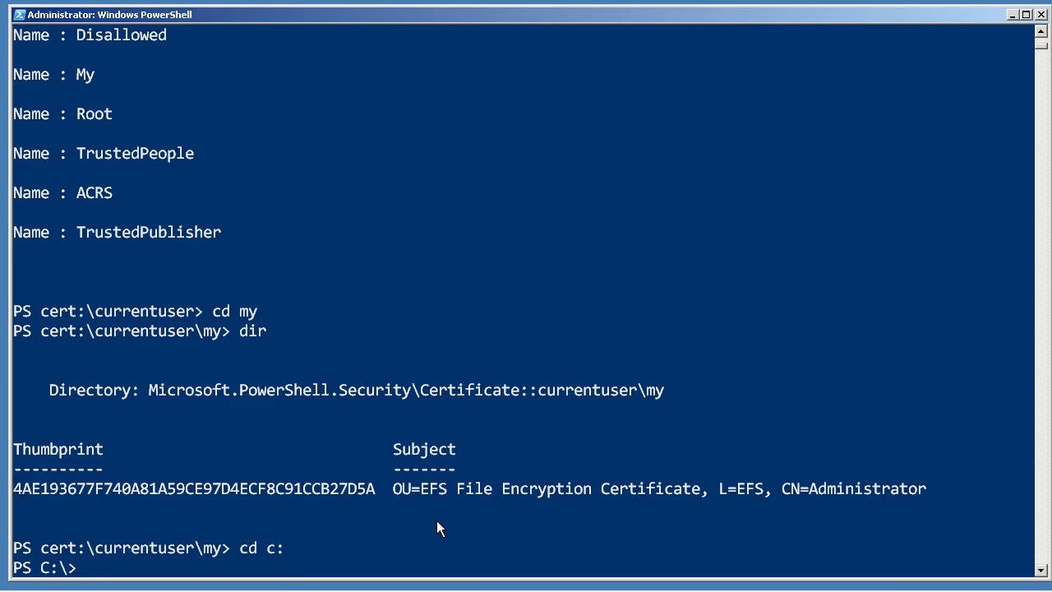
text(help se)
text(t-a)
key(Tab)
key(Return)
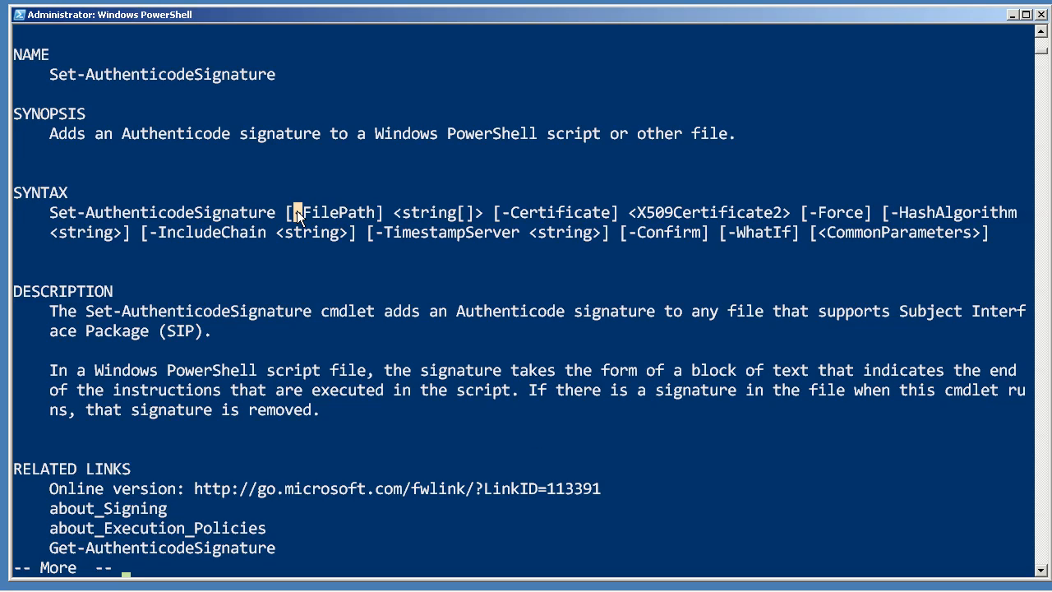
drag(296, 211, 773, 212)
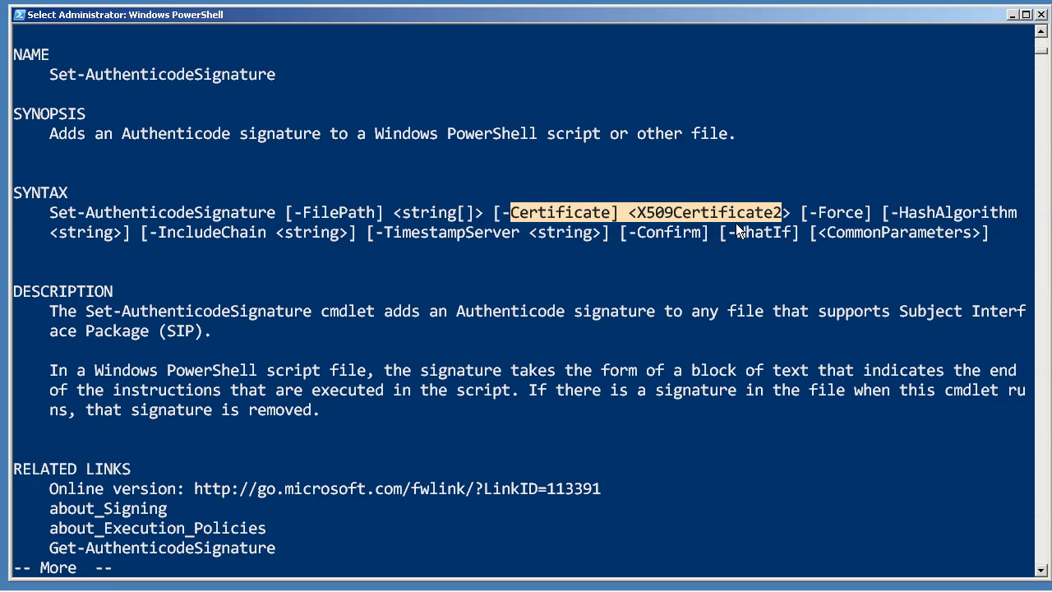
key(Return)
key(Return)
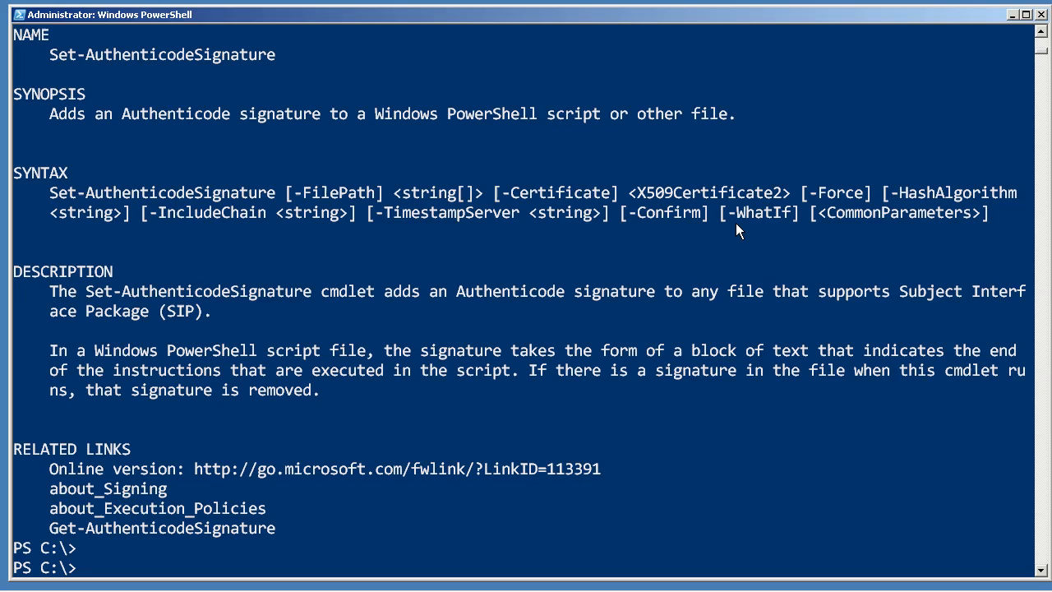
text(help about)
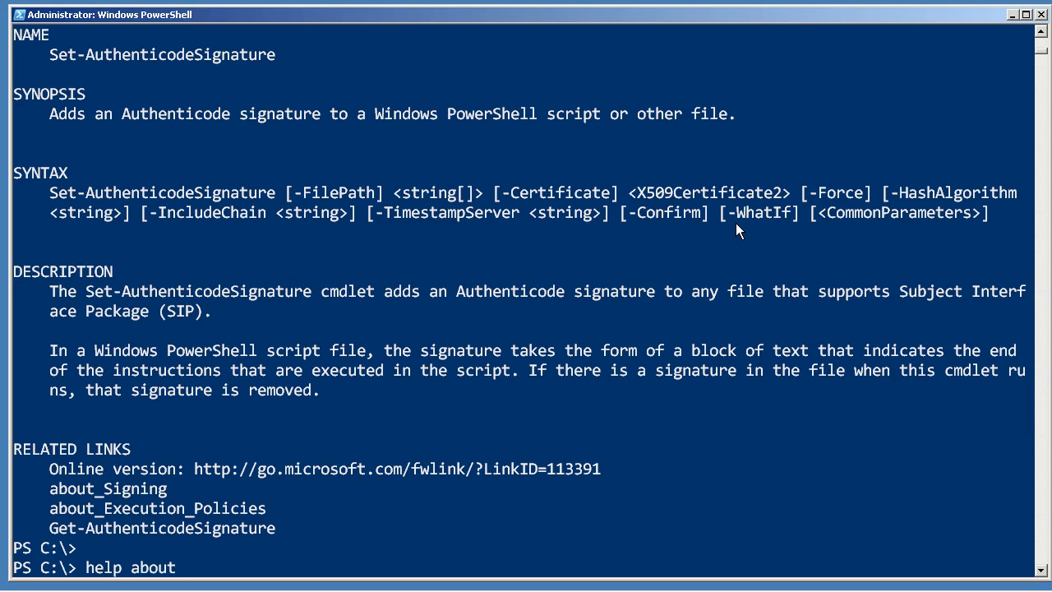
text(_signing)
Page through help about_signing and mark the CREATE A SELF-SIGNED CERTIFICATE heading.
key(Return)
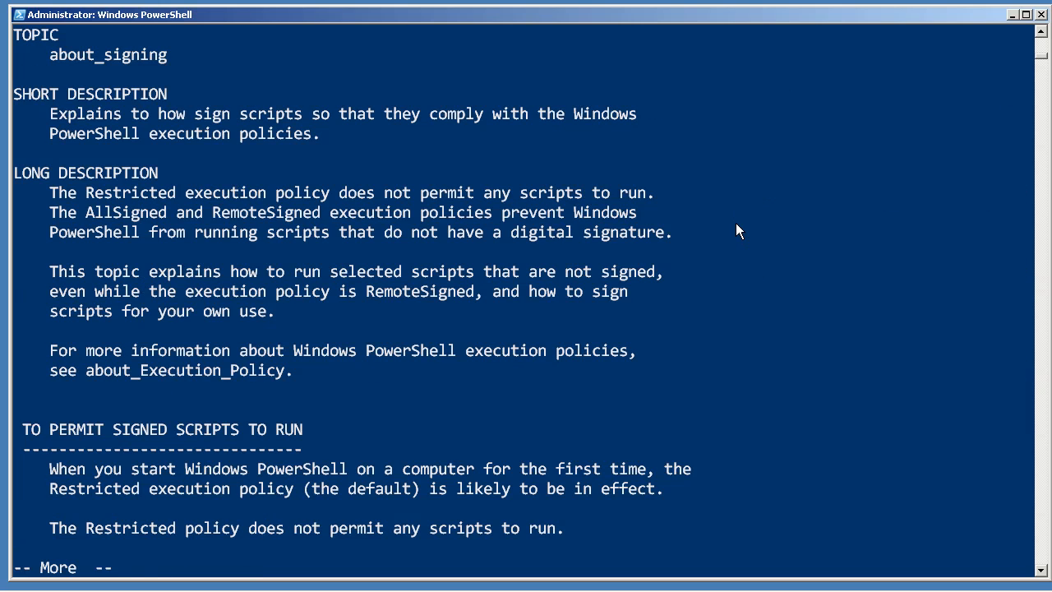
key(space)
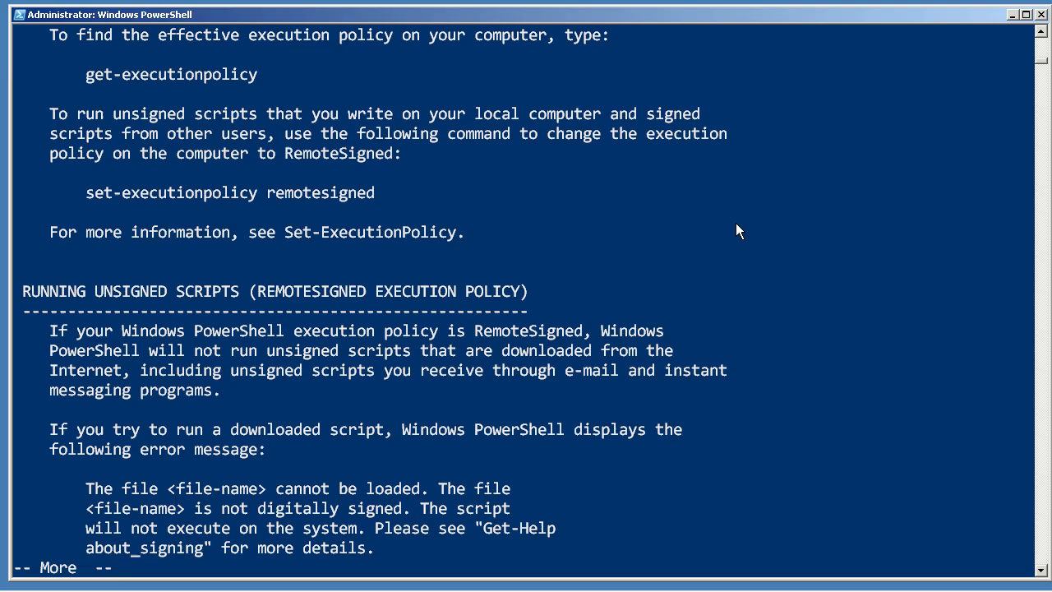
key(space)
key(space)
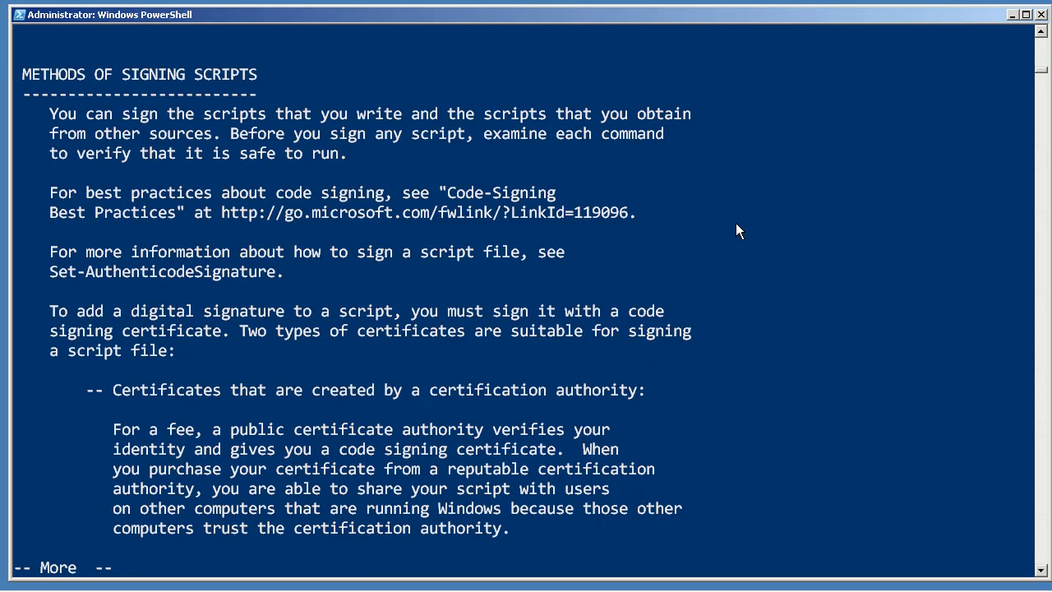
key(space)
key(space)
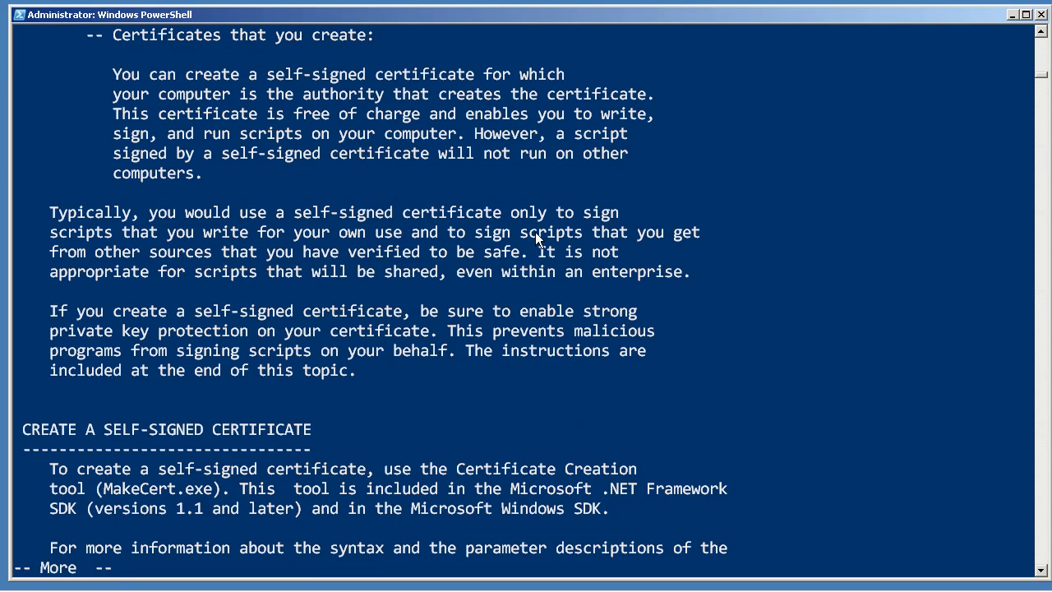
click(25, 429)
drag(28, 425, 310, 428)
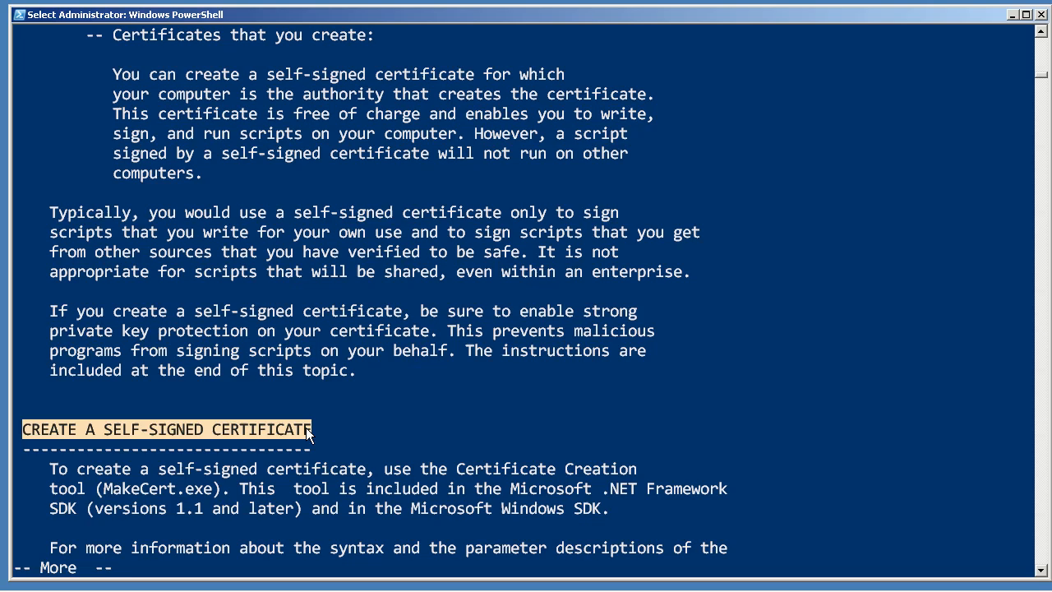